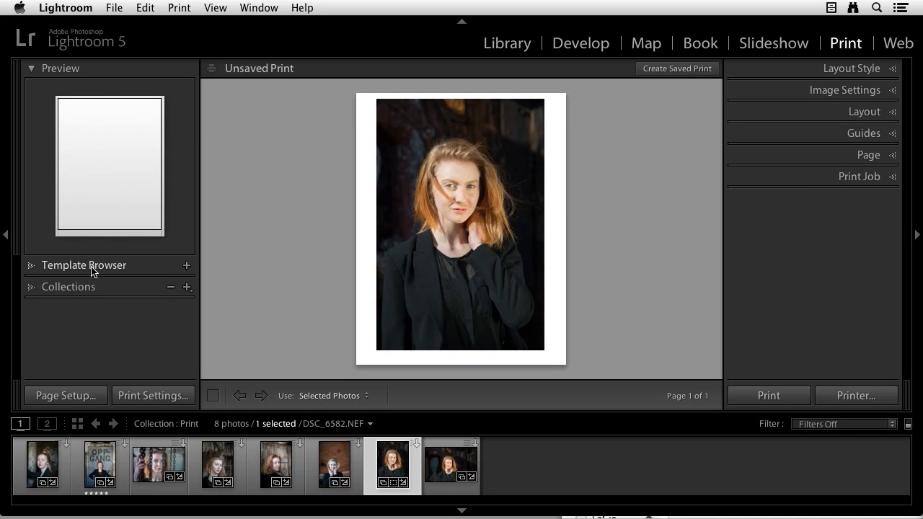
# Apply the 4x5 Contact Sheet template from the Lightroom Templates to the print layout.
pyautogui.click(32, 271)
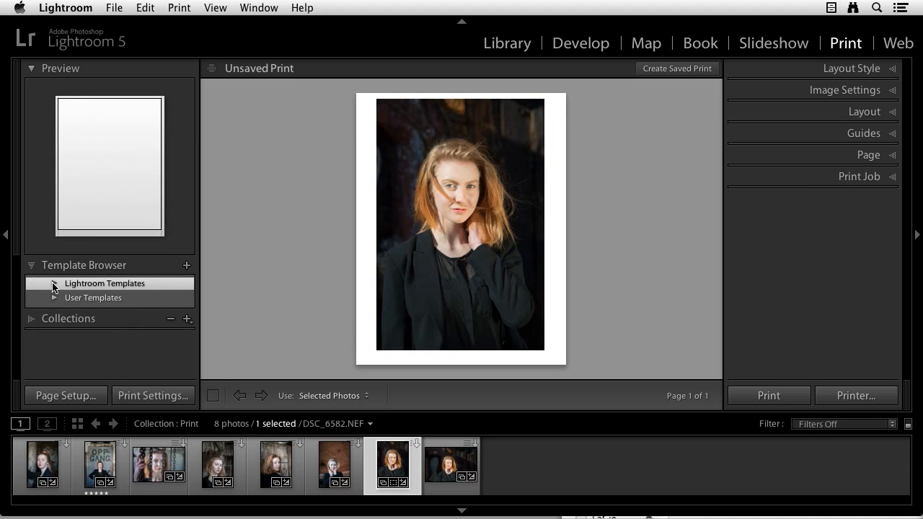
pyautogui.click(53, 284)
pyautogui.scroll(-3, 121, 310)
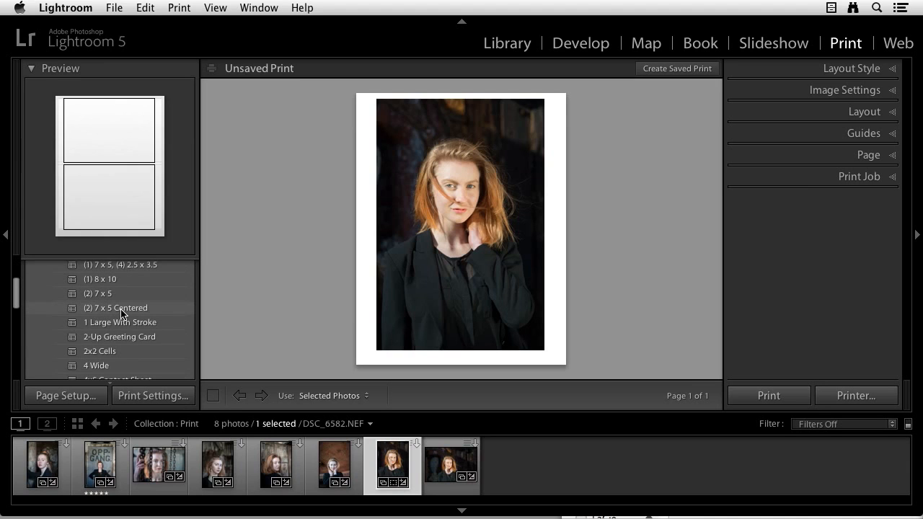
pyautogui.scroll(-3, 126, 317)
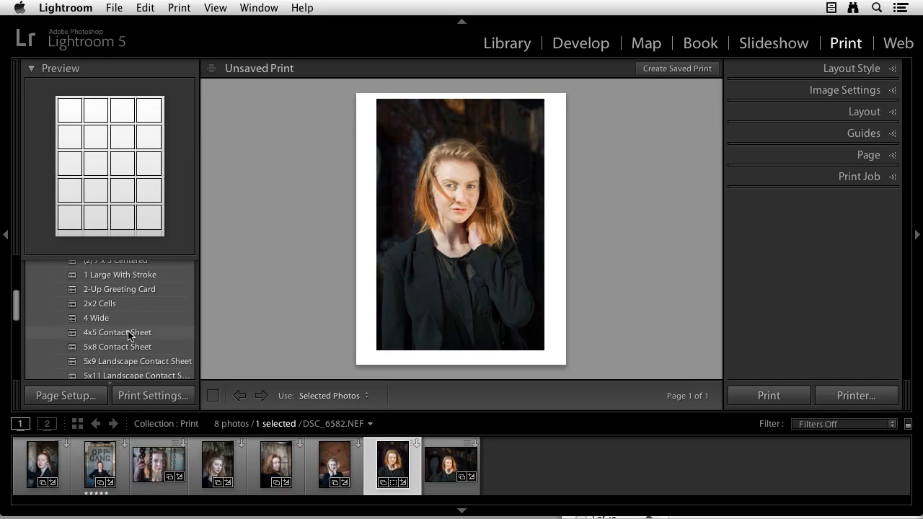
pyautogui.scroll(-1, 128, 321)
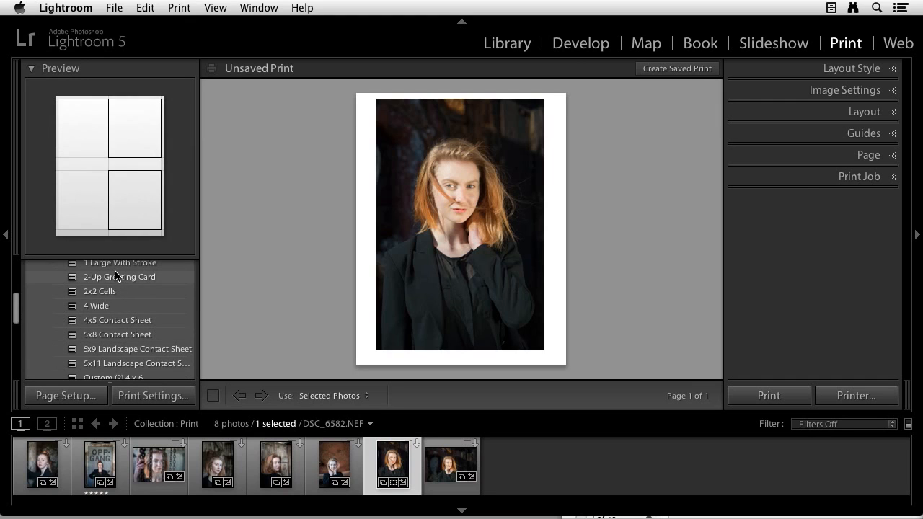
pyautogui.click(111, 325)
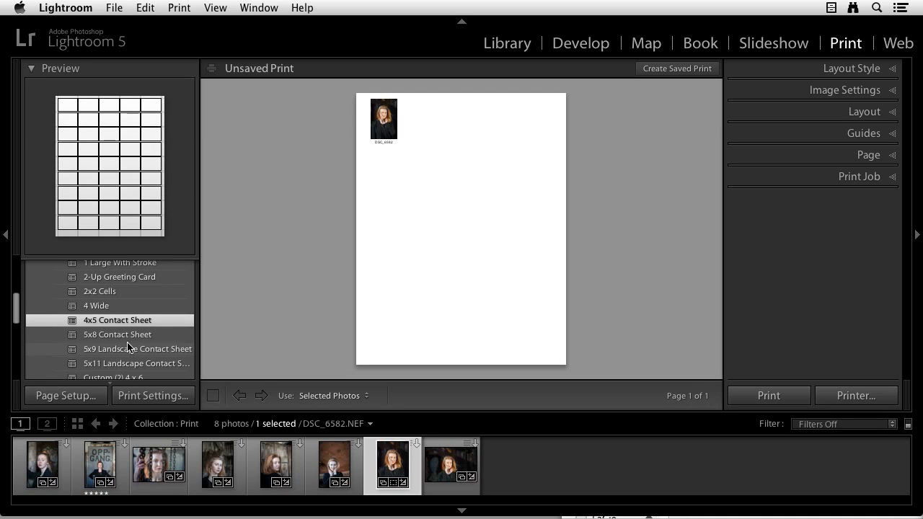
# Fill the contact sheet with all photos from the All Develop Module Shots collection and page back to page 2.
pyautogui.scroll(-6, 136, 346)
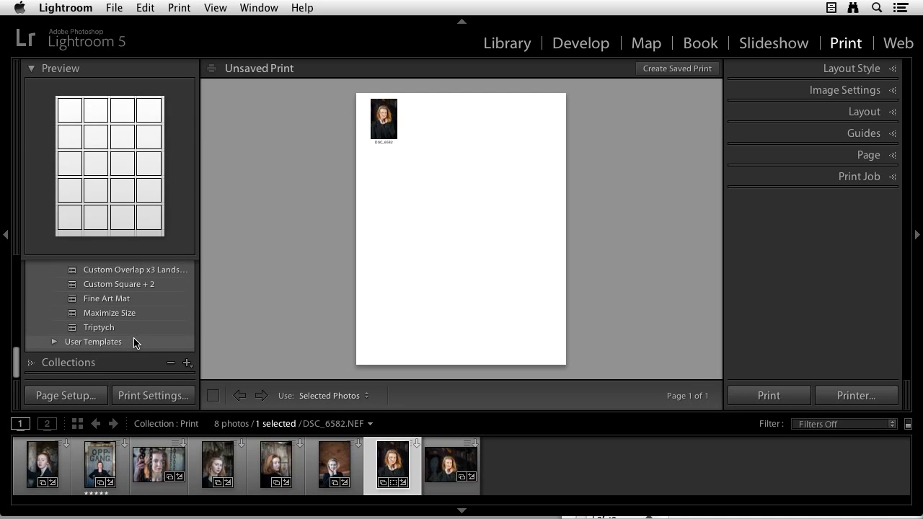
pyautogui.click(32, 363)
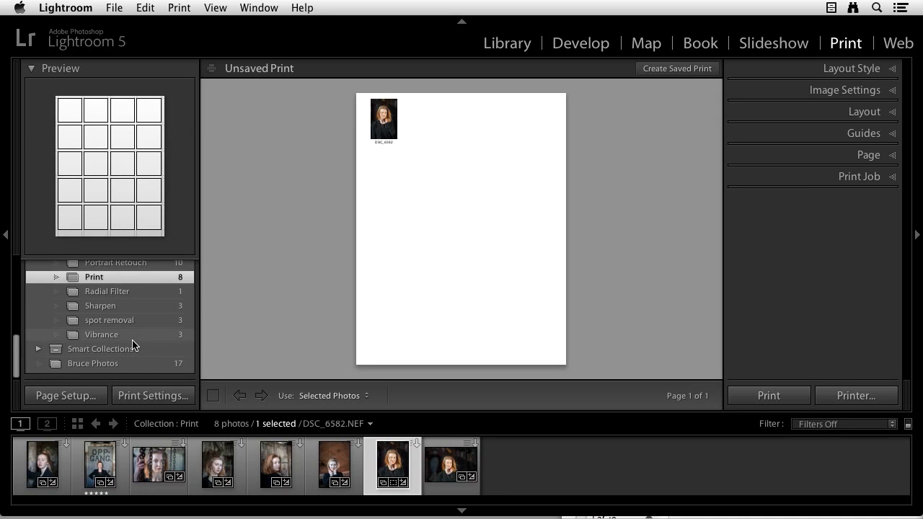
pyautogui.scroll(5, 133, 343)
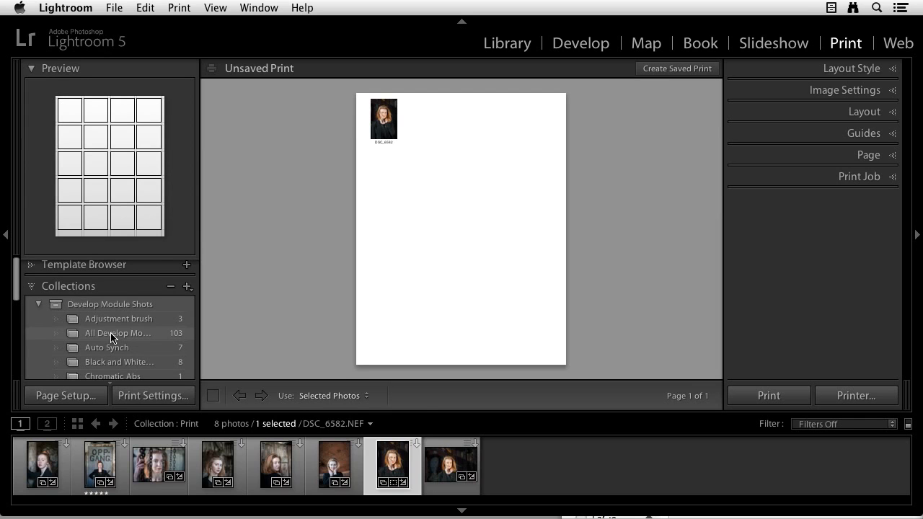
pyautogui.click(112, 335)
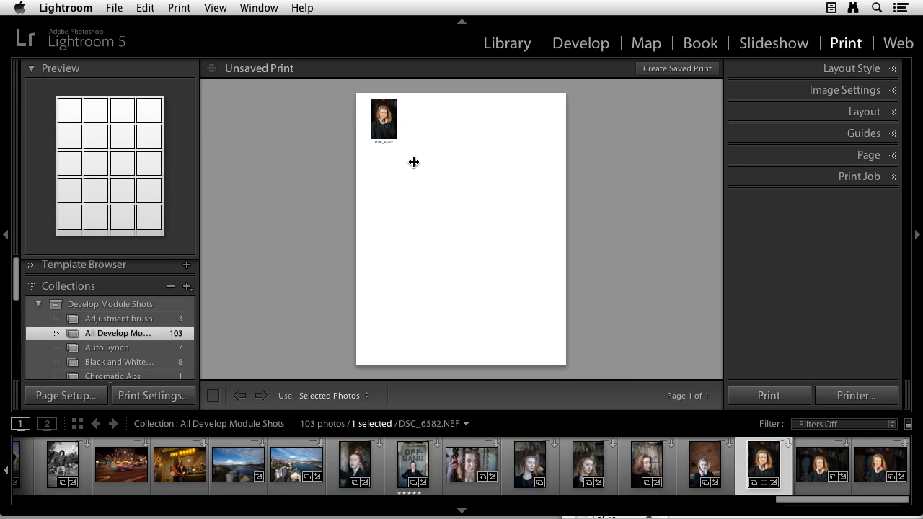
pyautogui.press('super+a')
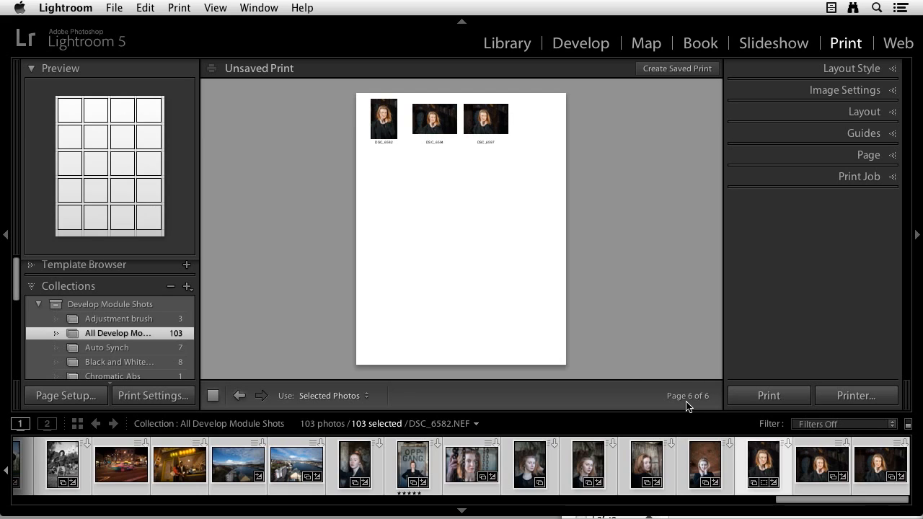
pyautogui.click(240, 397)
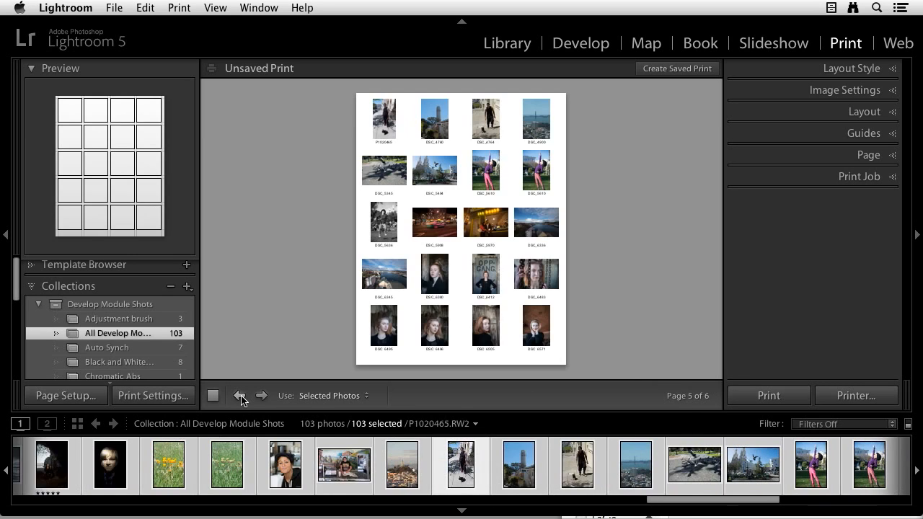
pyautogui.click(240, 396)
pyautogui.click(241, 396)
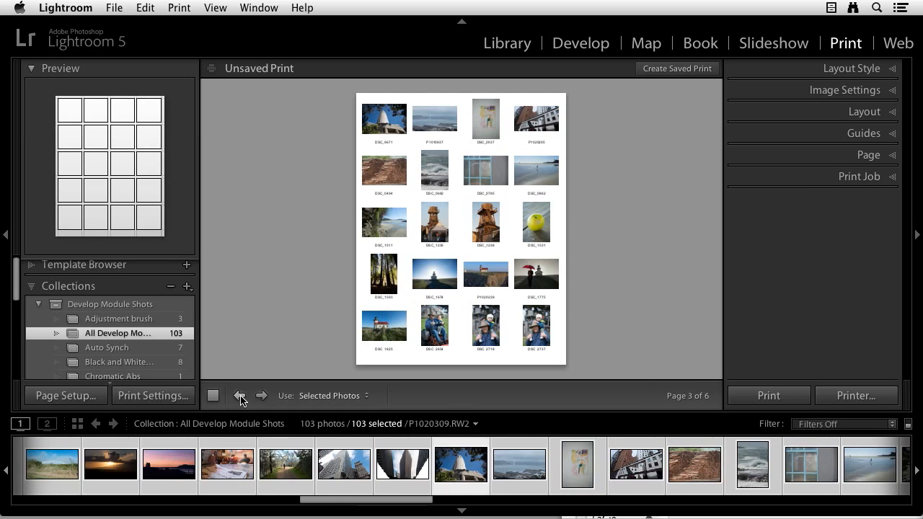
pyautogui.click(241, 396)
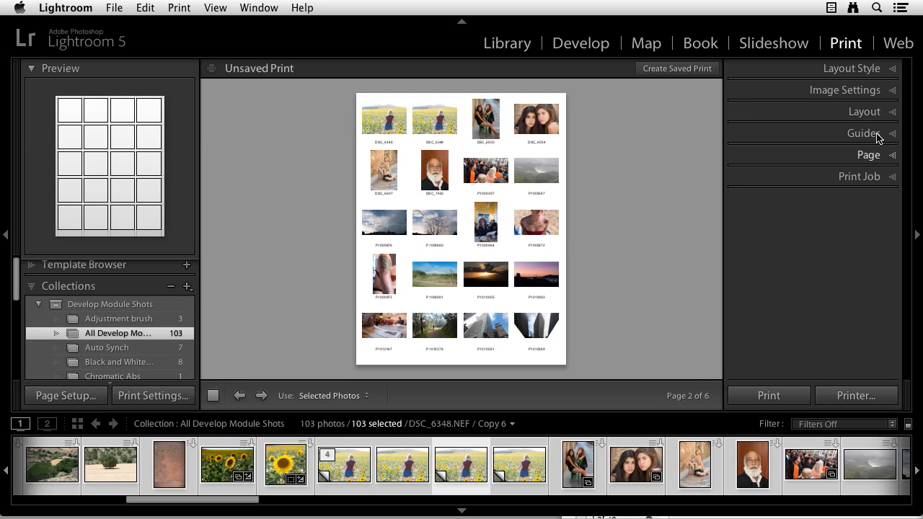
# Set the photo info printed under each contact sheet image to Exposure.
pyautogui.click(892, 155)
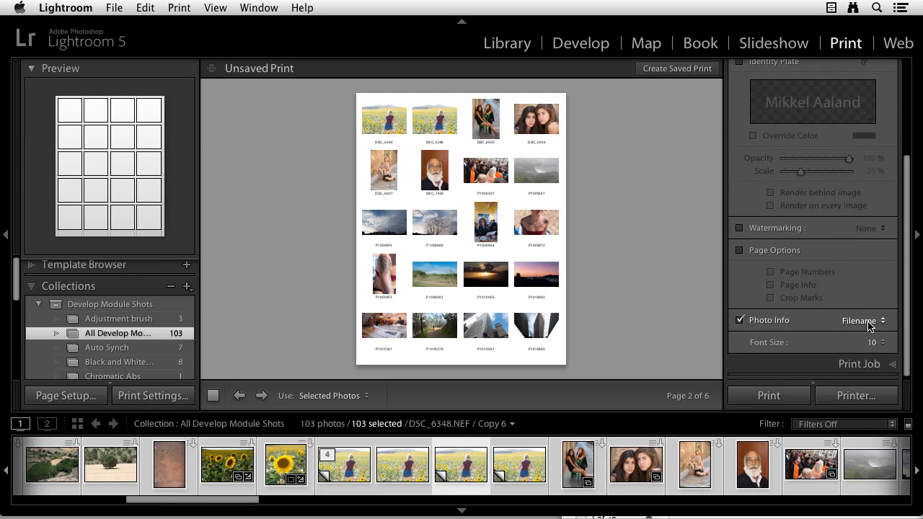
pyautogui.click(870, 323)
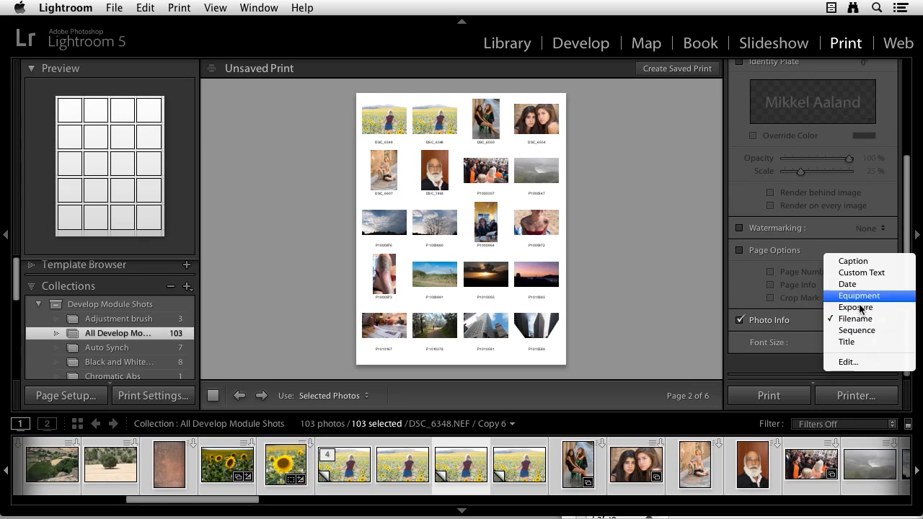
pyautogui.click(860, 308)
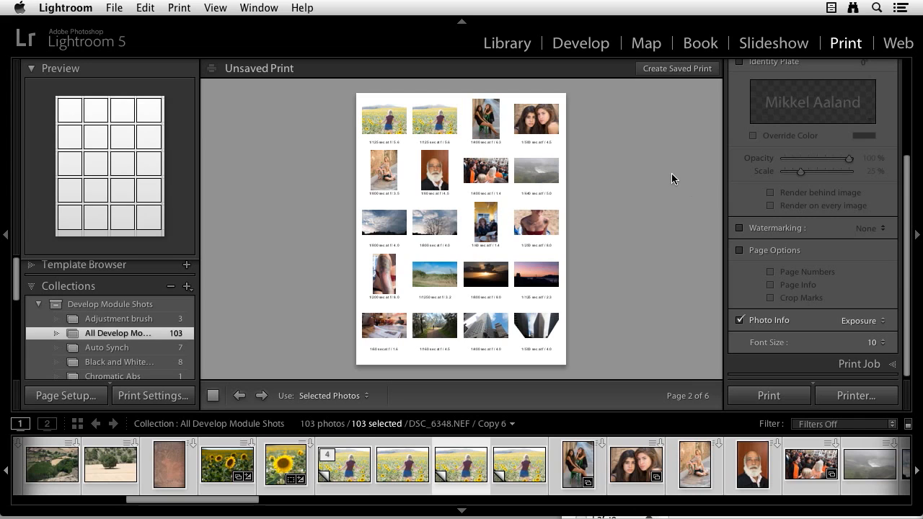
# Switch the contact sheet to the photos in the Print collection.
pyautogui.scroll(-2, 126, 349)
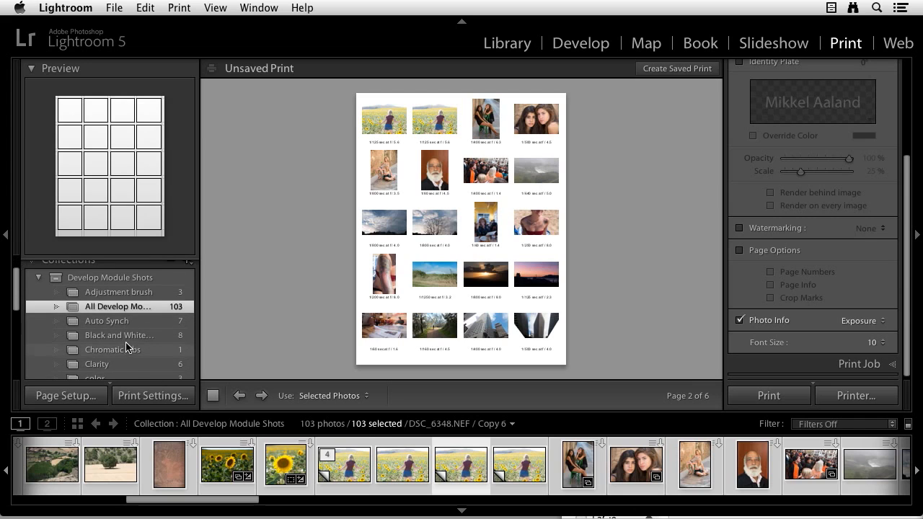
pyautogui.scroll(-6, 126, 348)
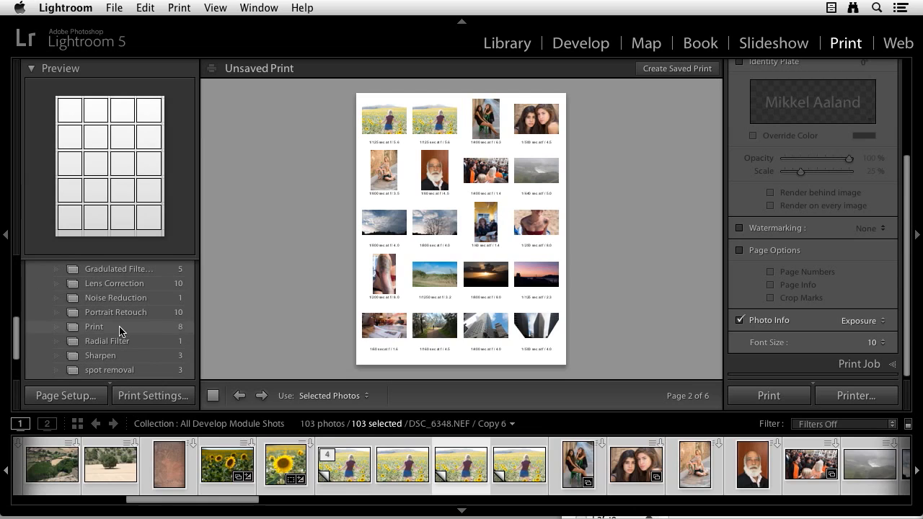
pyautogui.click(120, 329)
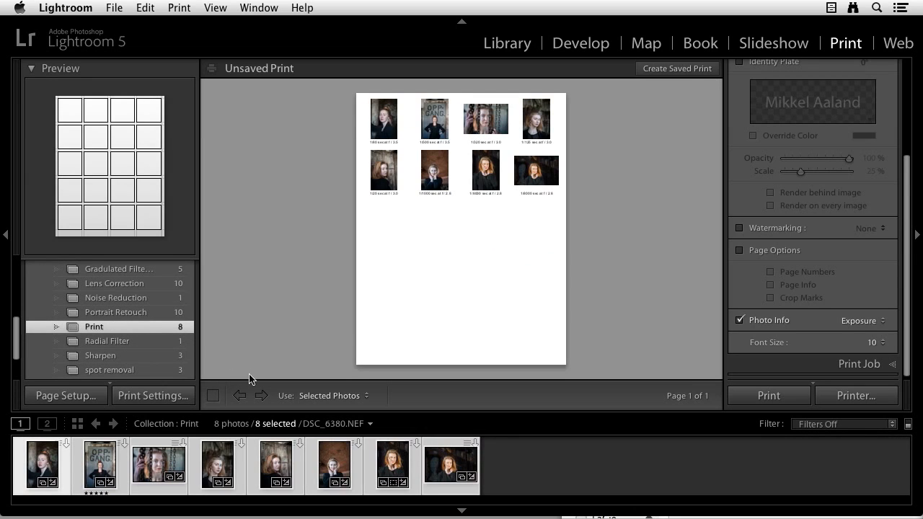
# Apply the (1) 4 x 6, (6) 2 x 3 template from the Lightroom Templates to the selected photos.
pyautogui.scroll(8, 153, 353)
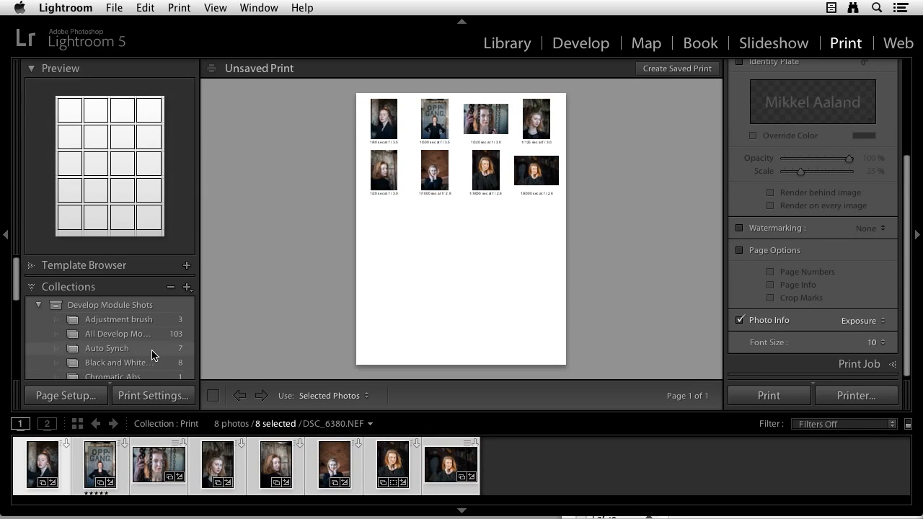
pyautogui.click(31, 266)
pyautogui.scroll(-4, 131, 328)
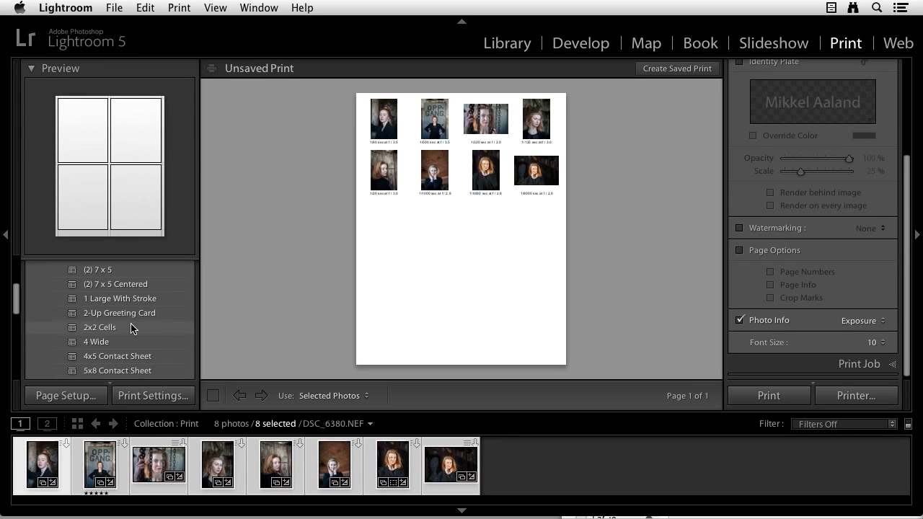
pyautogui.scroll(5, 133, 330)
pyautogui.scroll(-4, 139, 333)
pyautogui.scroll(4, 138, 333)
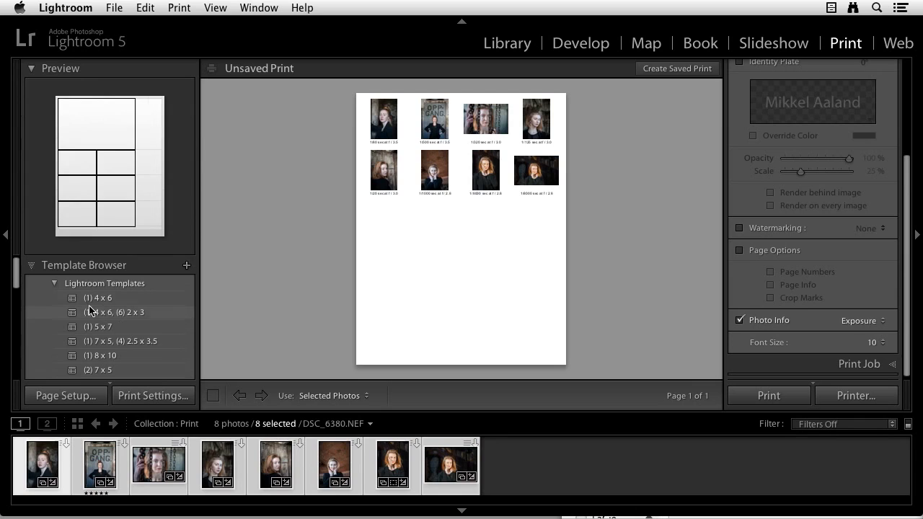
pyautogui.click(135, 314)
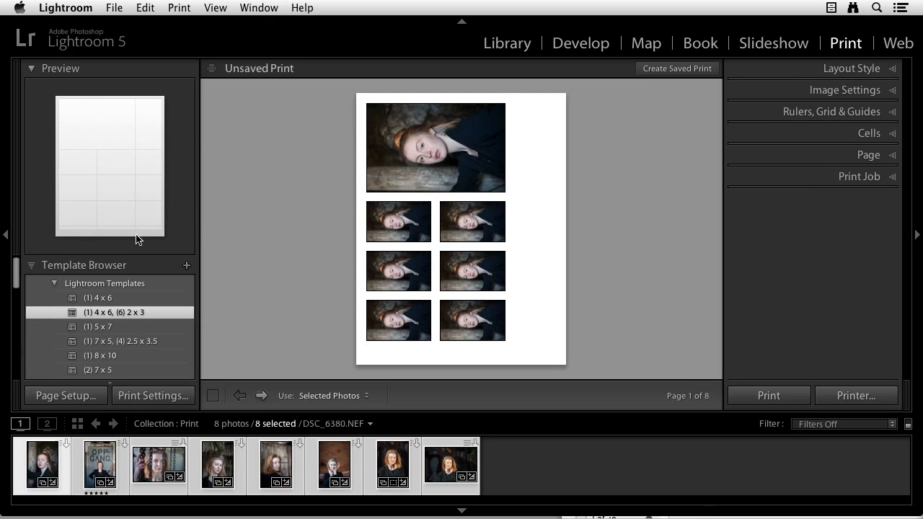
# Page forward through the picture package layouts from the first page to the last.
pyautogui.click(261, 396)
pyautogui.click(261, 396)
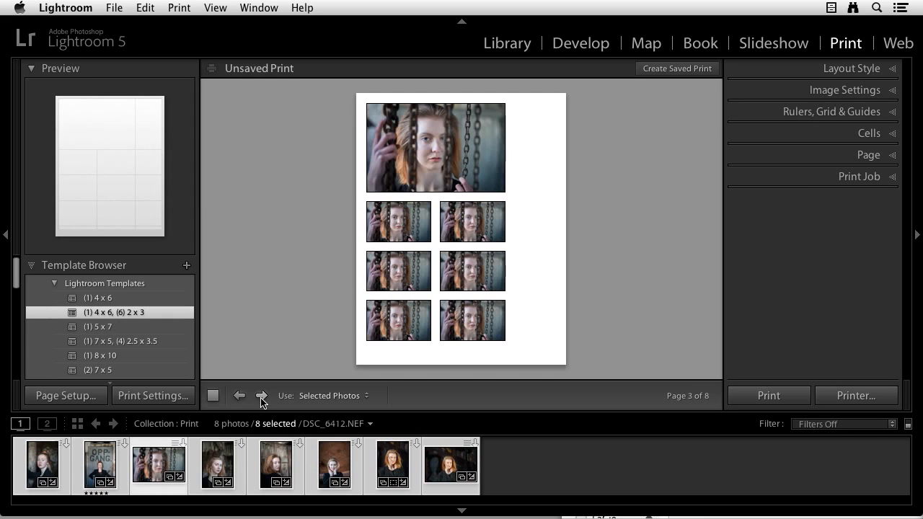
pyautogui.click(261, 396)
pyautogui.click(261, 396)
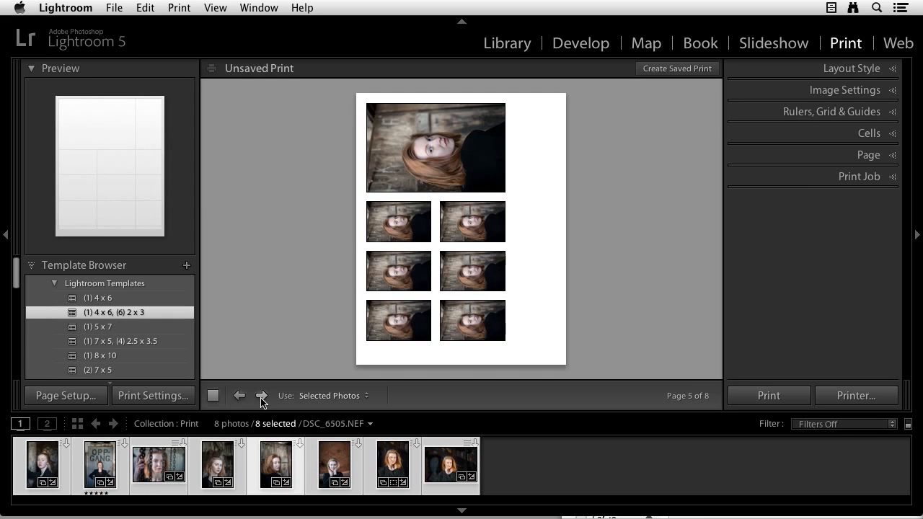
pyautogui.click(261, 396)
pyautogui.click(261, 396)
pyautogui.click(261, 395)
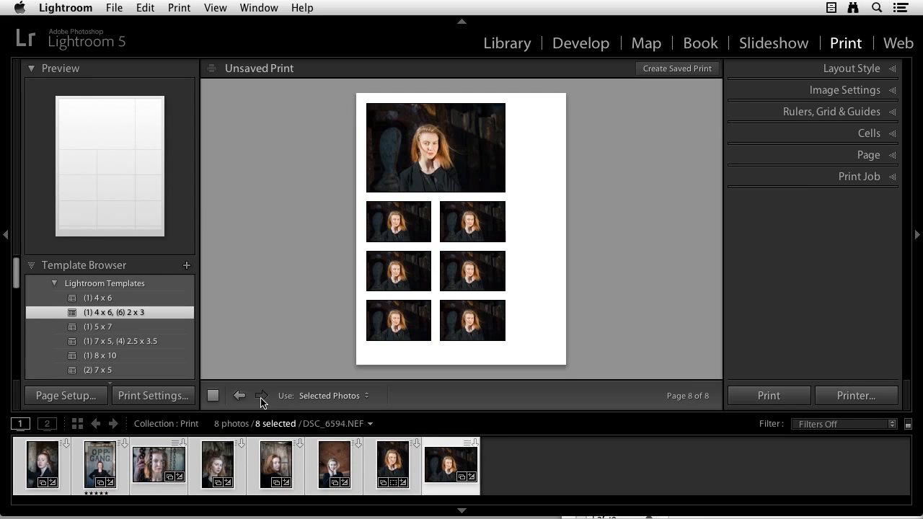
# Select only DSC_6582.NEF for the picture package and briefly show the page info overlay.
pyautogui.press('super+d')
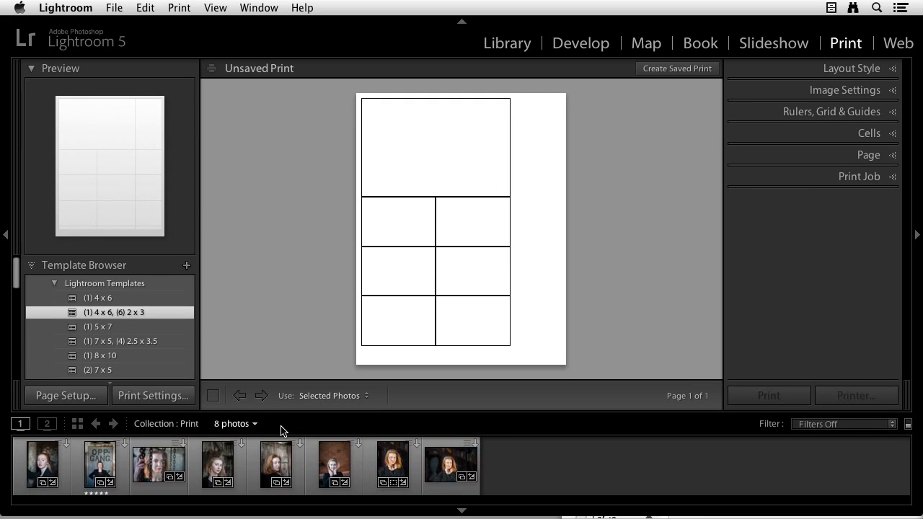
pyautogui.click(400, 467)
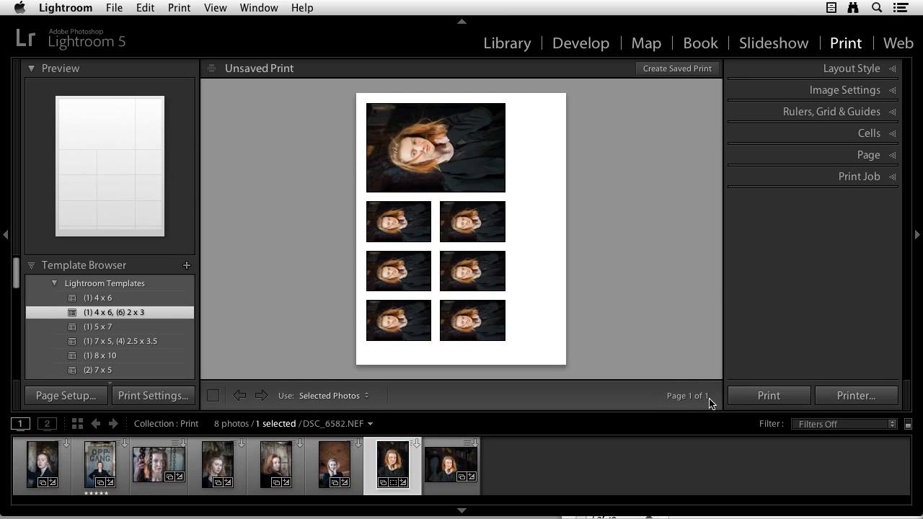
pyautogui.press('super+i')
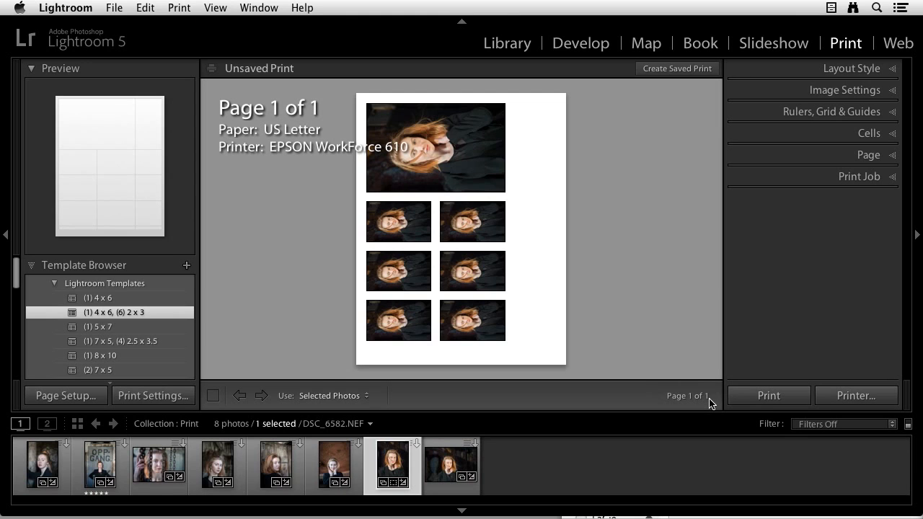
pyautogui.press('super+i')
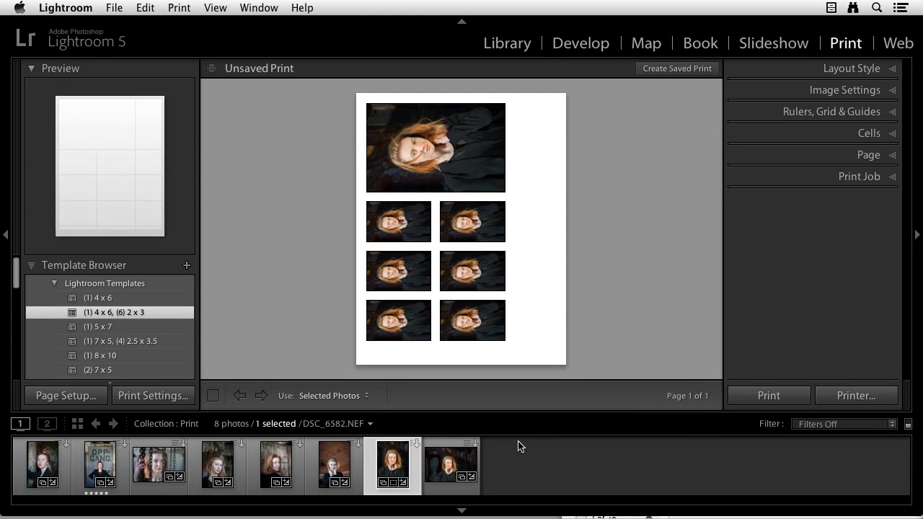
# Select all photos in the Print collection and check the page info overlay, hiding it again.
pyautogui.press('super+a')
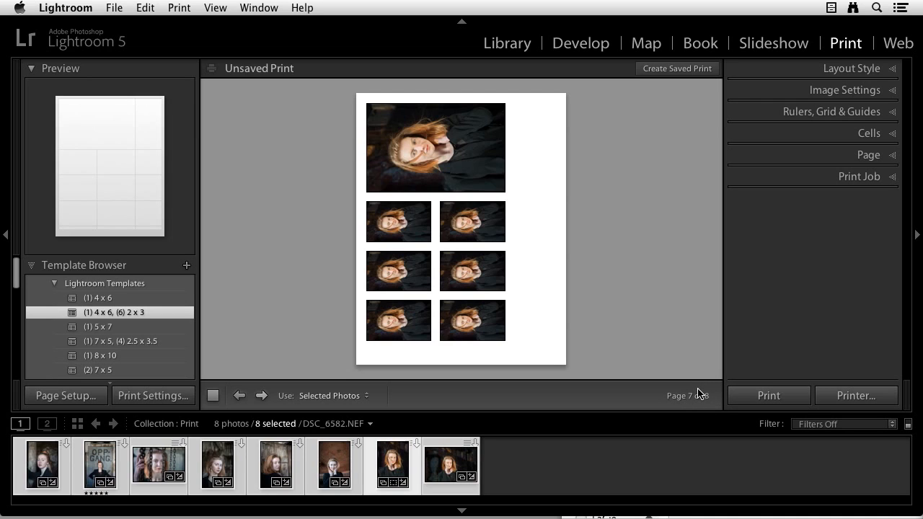
pyautogui.press('i')
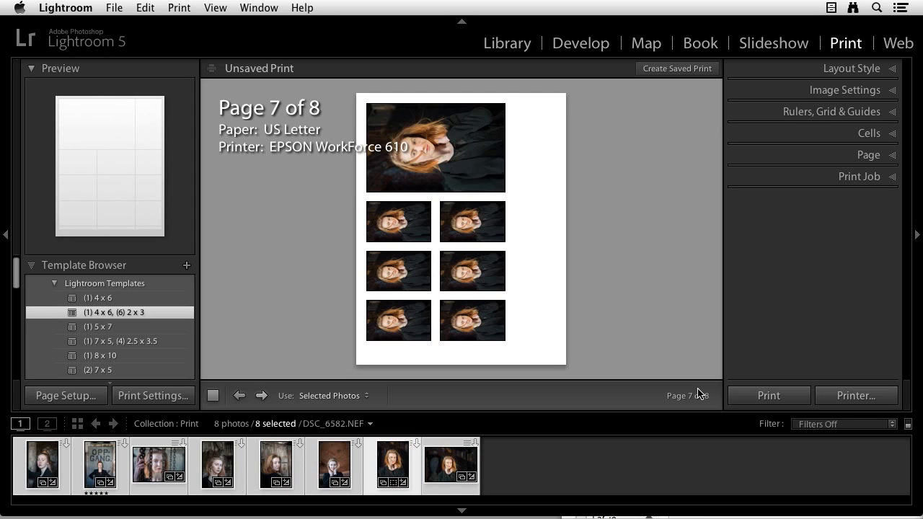
pyautogui.press('i')
# Select only DSC_6582.NEF and apply the (1) 5 x 7 template, followed by the (1) 7 x 5, (4) 2.5 x 3.5 template.
pyautogui.press('super+d')
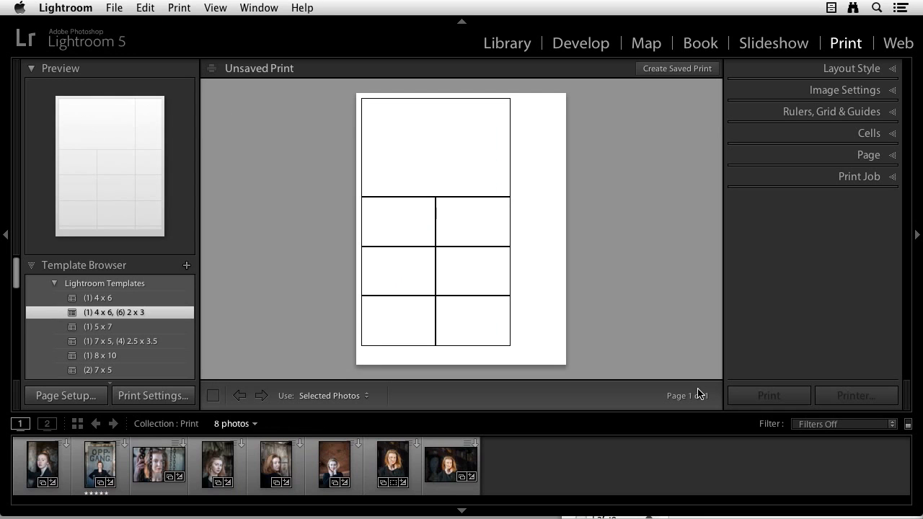
pyautogui.click(402, 456)
pyautogui.scroll(-1, 112, 315)
pyautogui.click(112, 316)
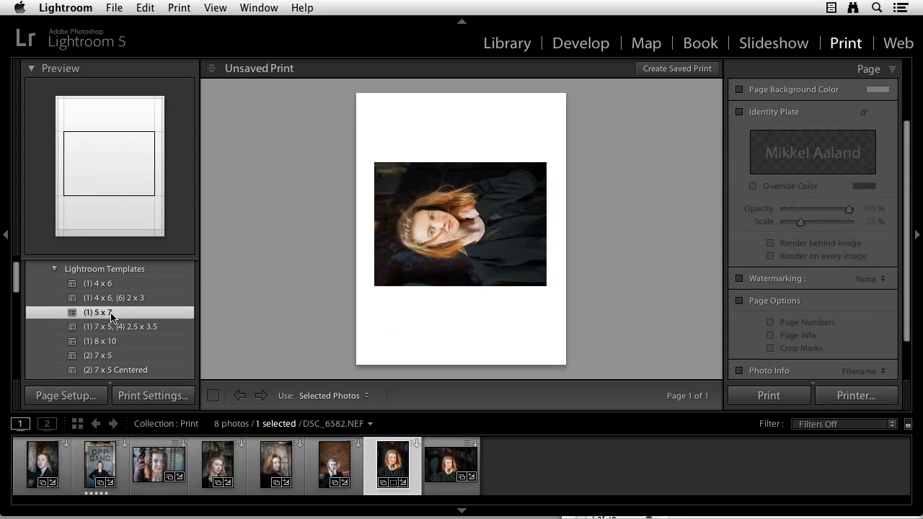
pyautogui.click(114, 329)
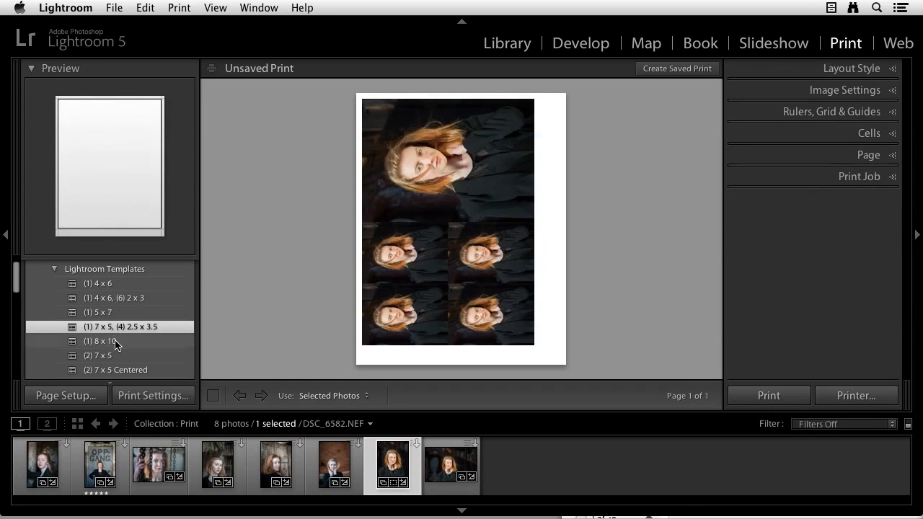
# Apply the (1) 8 x 10, (2) 7 x 5 and (1) 4 x 6, (6) 2 x 3 templates in turn to the selected photo.
pyautogui.click(113, 344)
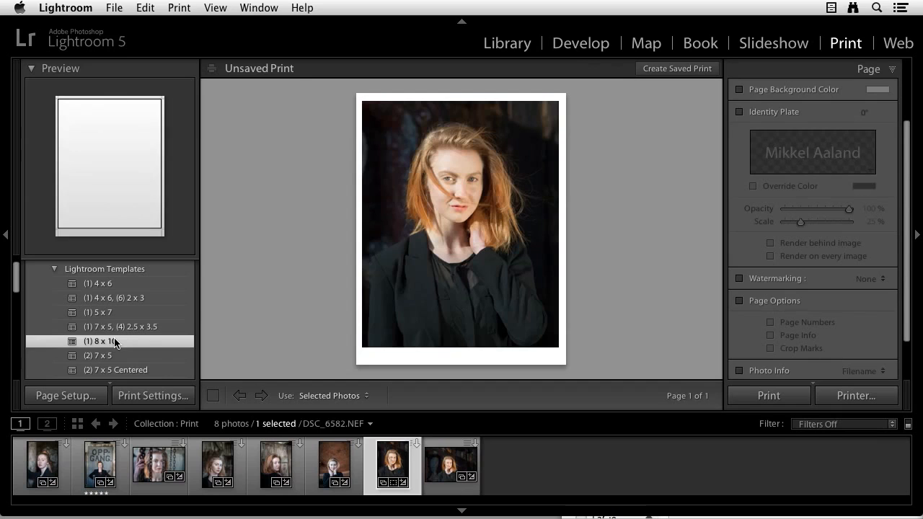
pyautogui.click(105, 357)
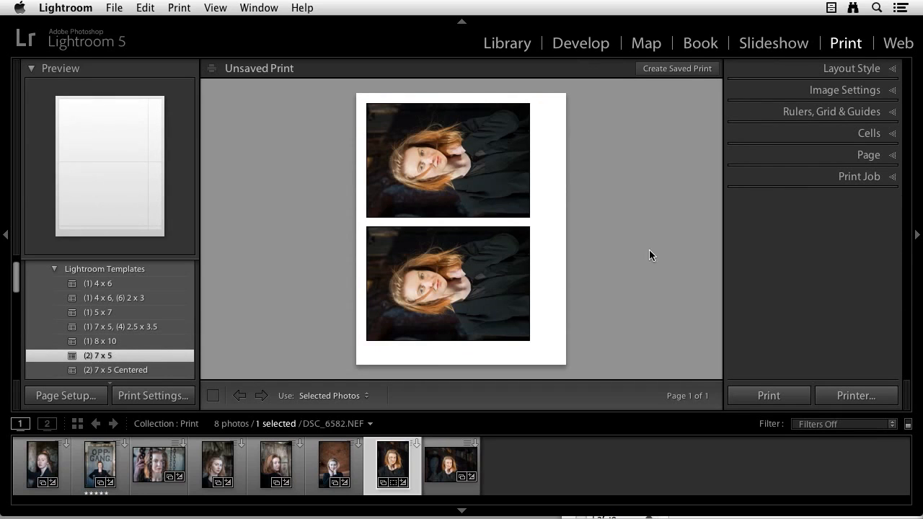
pyautogui.click(126, 300)
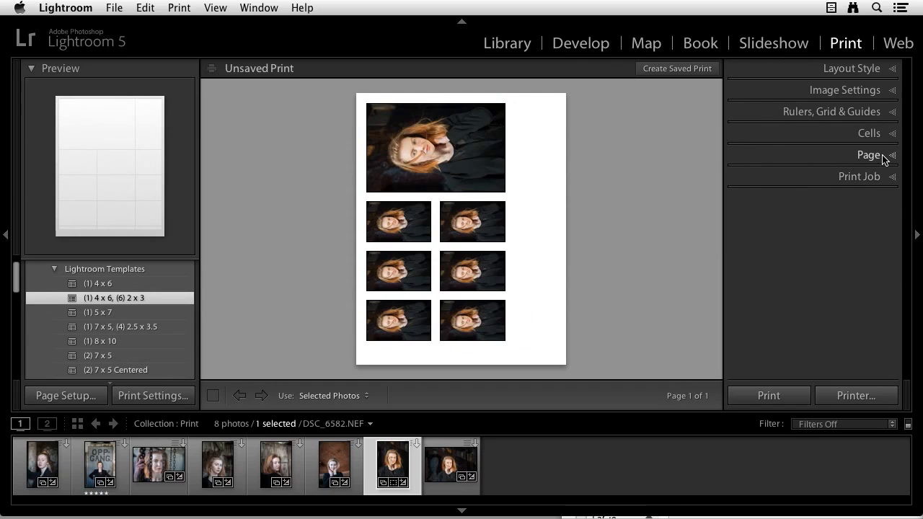
pyautogui.click(891, 139)
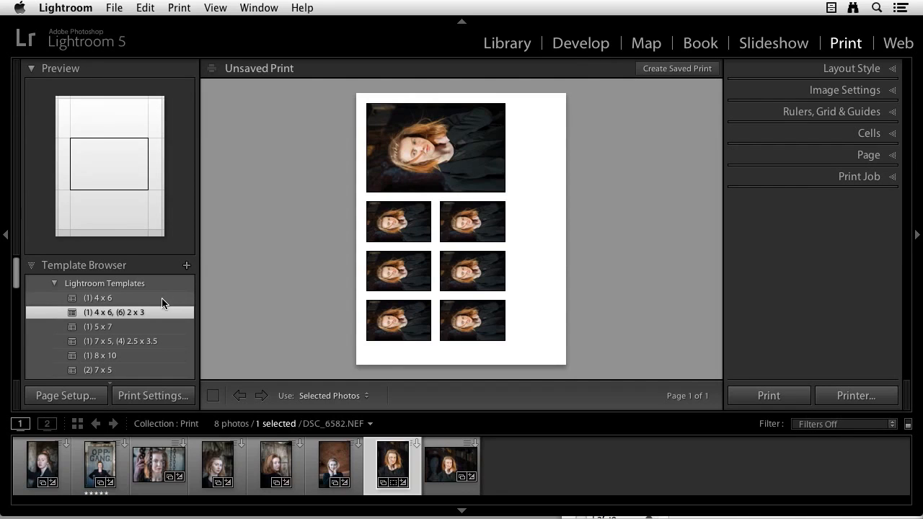
# Apply the Custom 4 square template, filling its large cell with DSC_6483.NEF and its small cells with the collection's first, fifth and seventh photos.
pyautogui.scroll(-5, 148, 317)
pyautogui.scroll(-5, 148, 324)
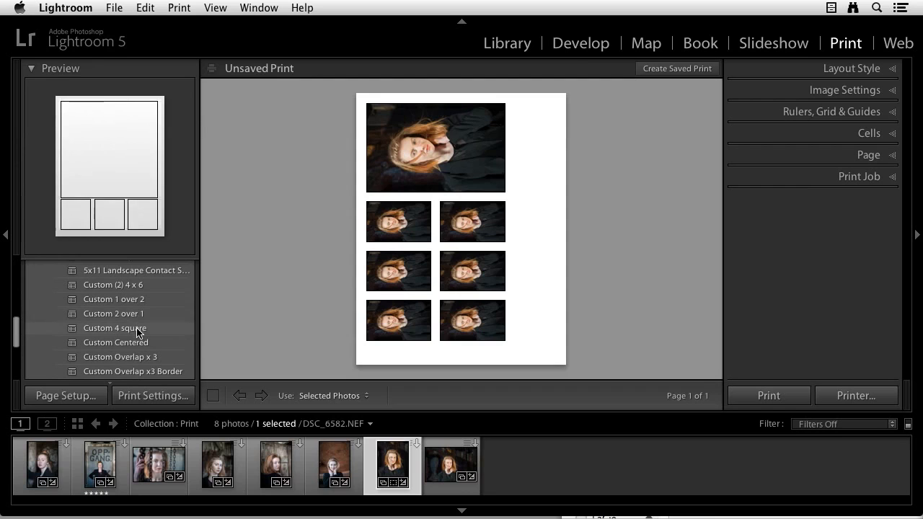
pyautogui.click(136, 330)
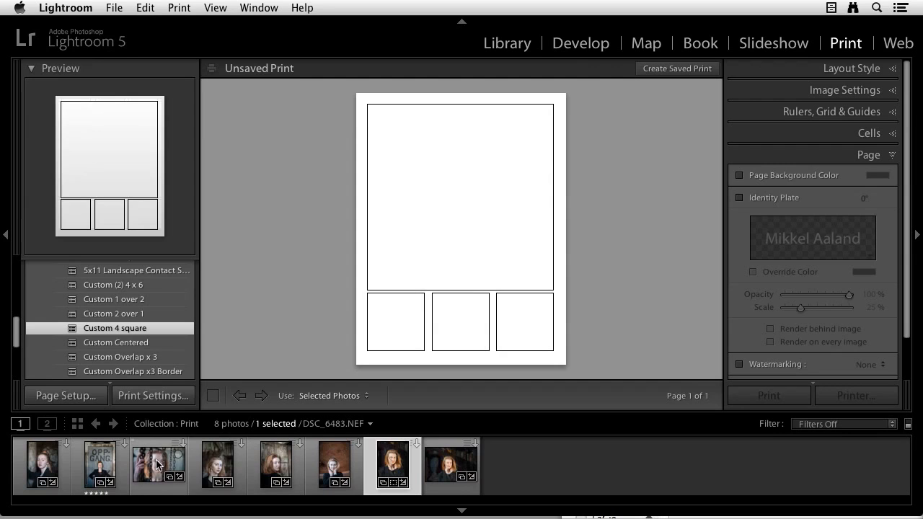
pyautogui.moveTo(157, 464); pyautogui.dragTo(461, 221)
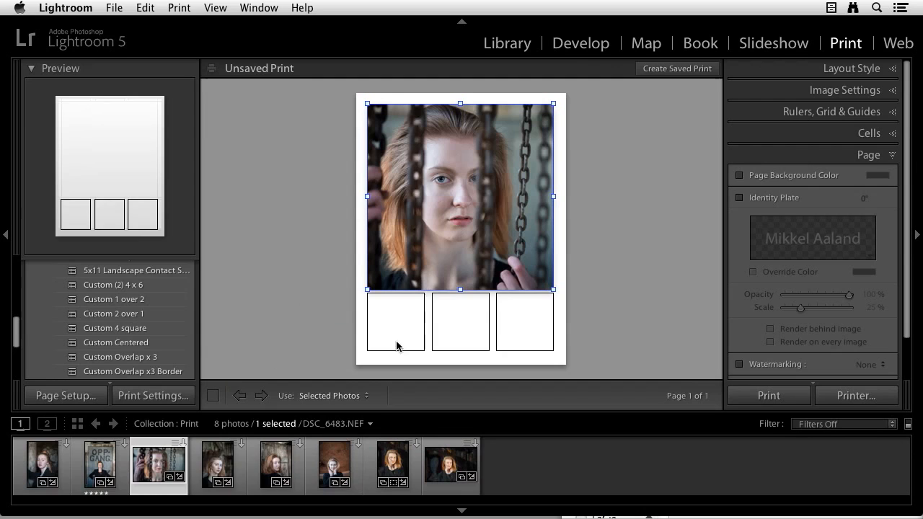
pyautogui.moveTo(49, 465); pyautogui.dragTo(401, 343)
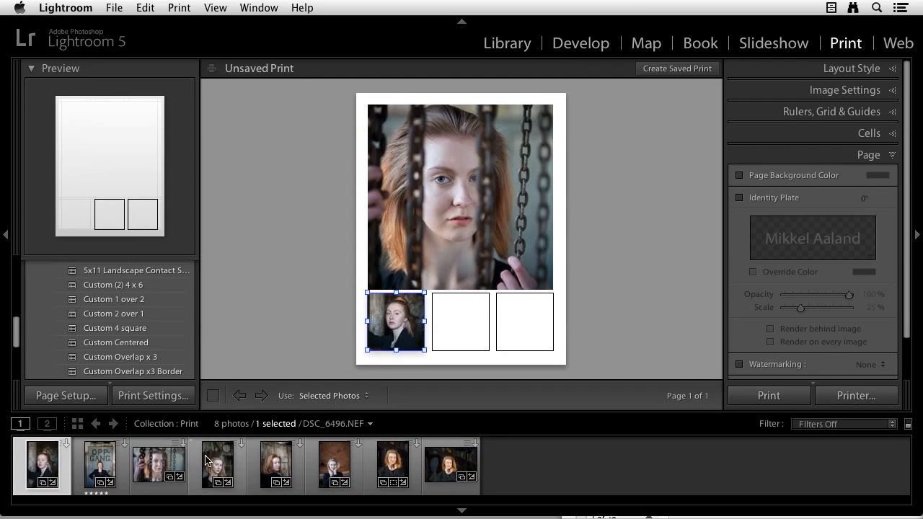
pyautogui.moveTo(277, 469); pyautogui.dragTo(476, 333)
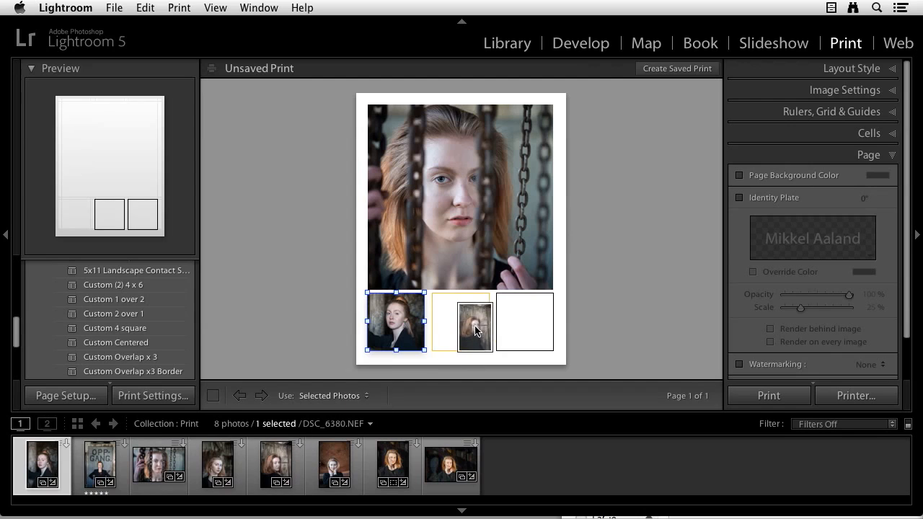
pyautogui.moveTo(379, 470); pyautogui.dragTo(509, 337)
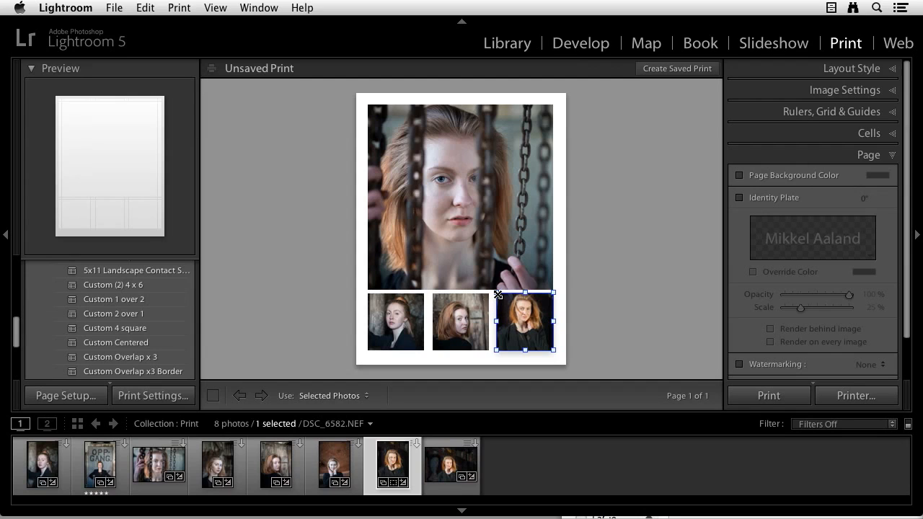
# Shrink the third small photo cell from its upper-left corner and make the large photo cell slightly wider and shorter.
pyautogui.moveTo(497, 294); pyautogui.dragTo(563, 286)
pyautogui.click(547, 283)
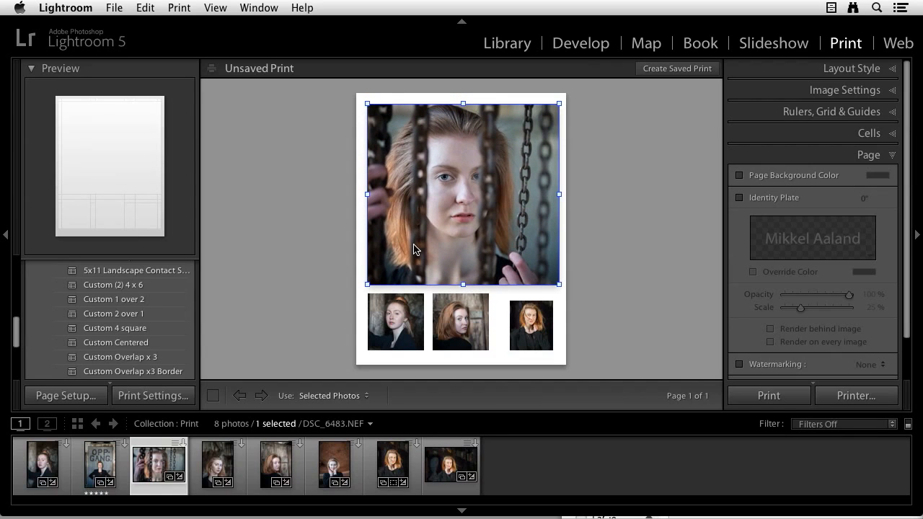